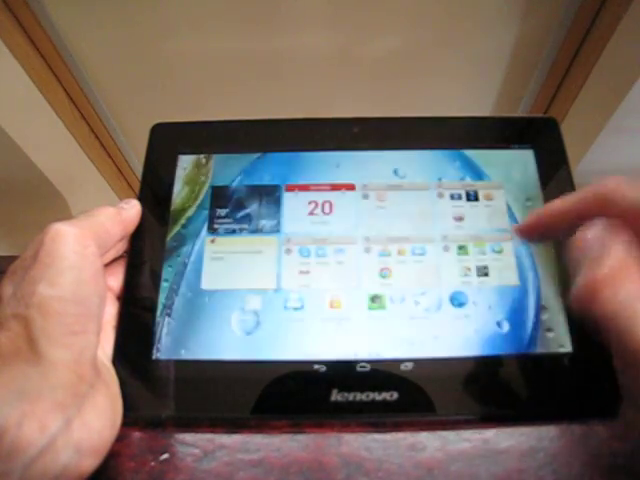
View the Party event details from the Calendar widget's week view, then close them.
{"action": "left_click", "coordinate": [522, 228]}
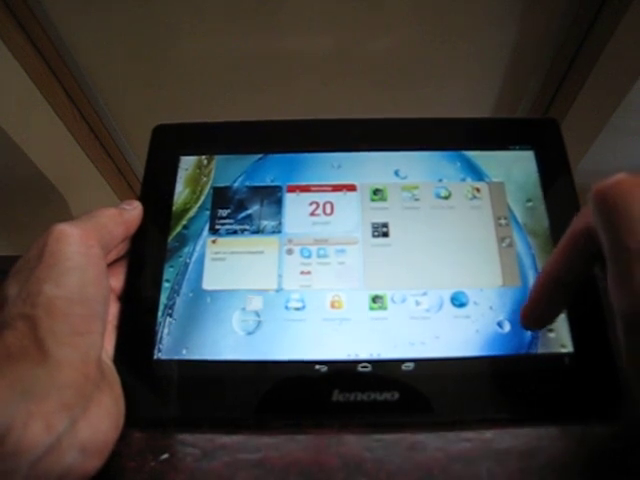
{"action": "left_click", "coordinate": [424, 186]}
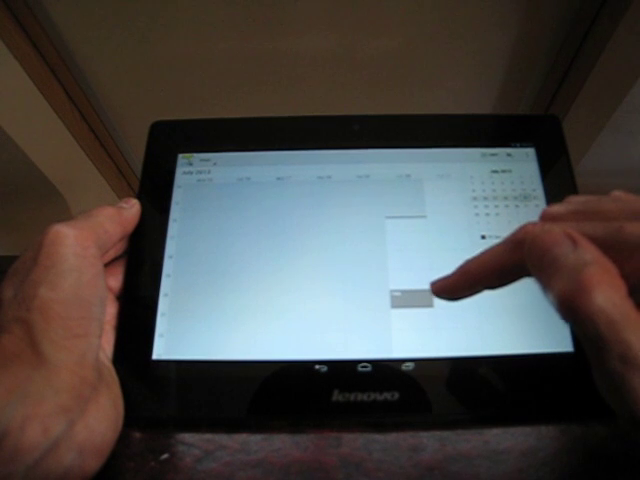
{"action": "left_click", "coordinate": [410, 298]}
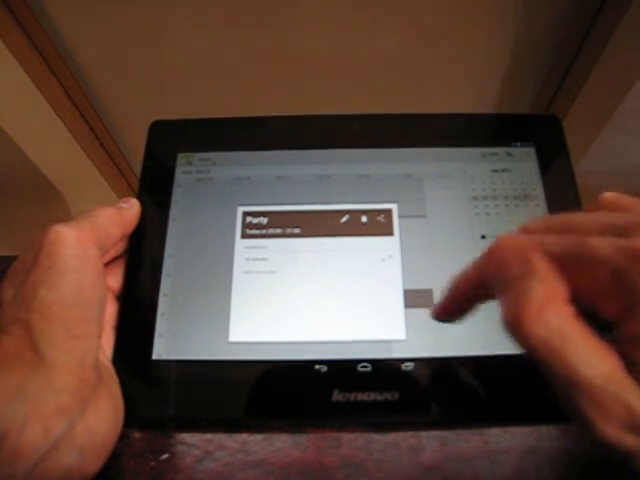
{"action": "left_click", "coordinate": [320, 367]}
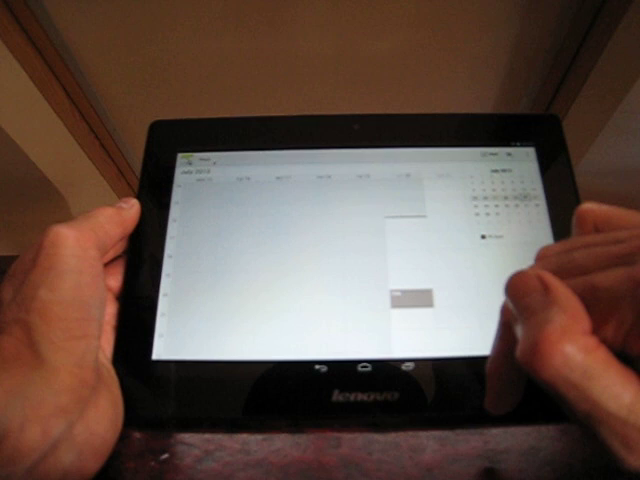
Return to the home screen and launch Maps.
{"action": "left_click", "coordinate": [363, 367]}
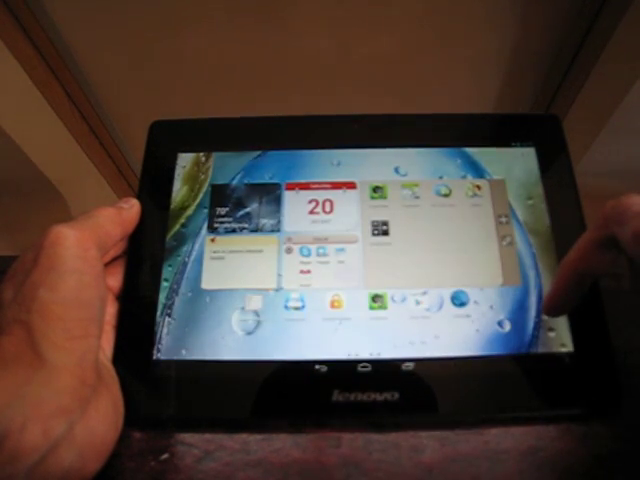
{"action": "left_click", "coordinate": [472, 190]}
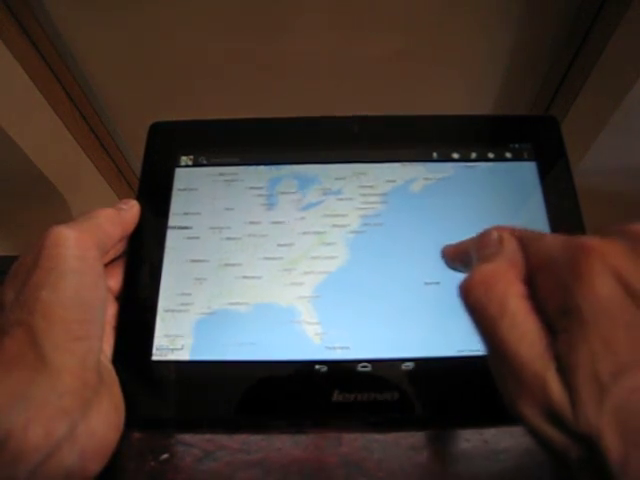
Pan the map from North America across the Atlantic to the UK and France, then leave Maps for the home screen.
{"action": "left_click_drag", "start_coordinate": [520, 250], "coordinate": [380, 250]}
{"action": "left_click_drag", "start_coordinate": [486, 229], "coordinate": [340, 229]}
{"action": "left_click_drag", "start_coordinate": [460, 225], "coordinate": [379, 257]}
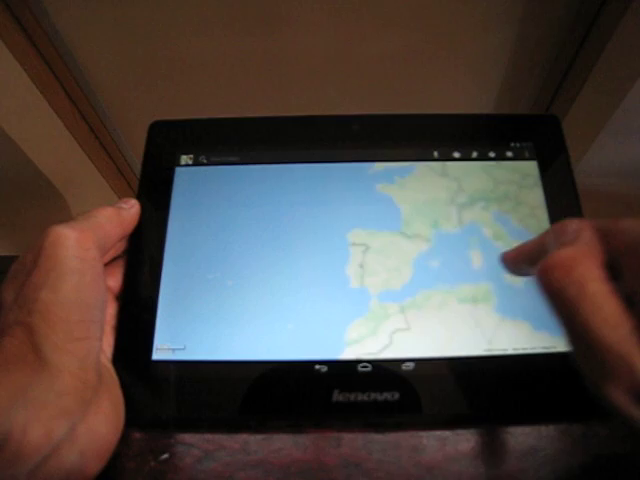
{"action": "left_click_drag", "start_coordinate": [507, 264], "coordinate": [443, 264]}
{"action": "left_click_drag", "start_coordinate": [520, 240], "coordinate": [436, 280]}
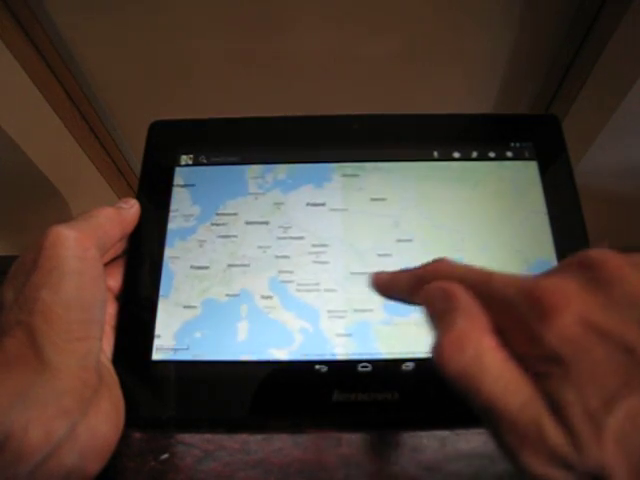
{"action": "mouse_move", "coordinate": [300, 290]}
{"action": "left_mouse_down"}
{"action": "mouse_move", "coordinate": [357, 286]}
{"action": "mouse_move", "coordinate": [432, 268]}
{"action": "mouse_move", "coordinate": [415, 290]}
{"action": "left_mouse_up"}
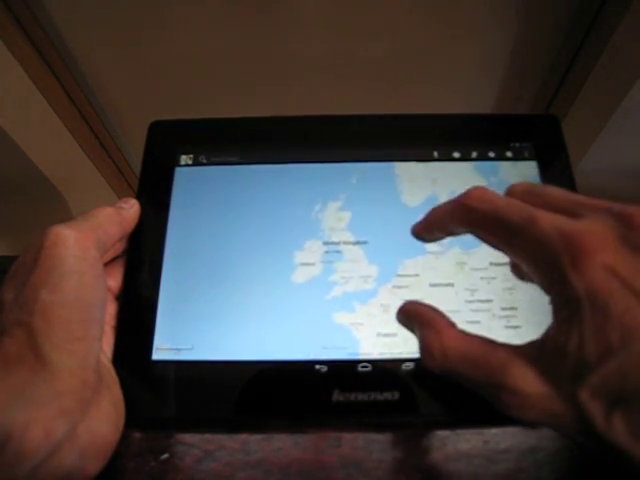
{"action": "scroll", "coordinate": [395, 255], "scroll_direction": "down", "scroll_amount": 2}
{"action": "scroll", "coordinate": [400, 250], "scroll_direction": "up", "scroll_amount": 3}
{"action": "scroll", "coordinate": [380, 230], "scroll_direction": "up", "scroll_amount": 2}
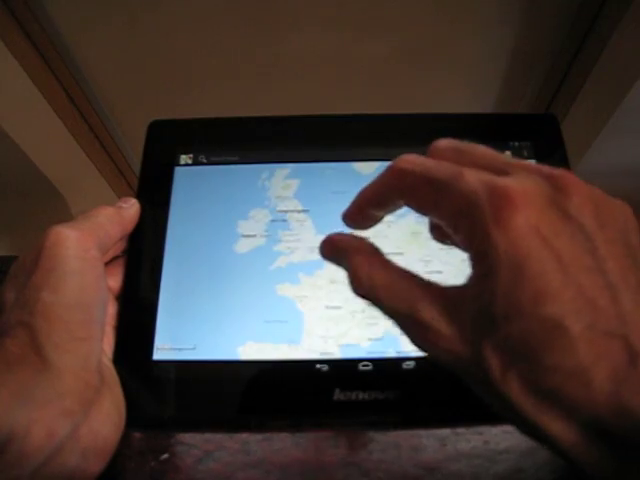
{"action": "scroll", "coordinate": [340, 240], "scroll_direction": "up", "scroll_amount": 2}
{"action": "scroll", "coordinate": [340, 240], "scroll_direction": "up", "scroll_amount": 2}
{"action": "scroll", "coordinate": [380, 230], "scroll_direction": "down", "scroll_amount": 2}
{"action": "scroll", "coordinate": [360, 240], "scroll_direction": "down", "scroll_amount": 3}
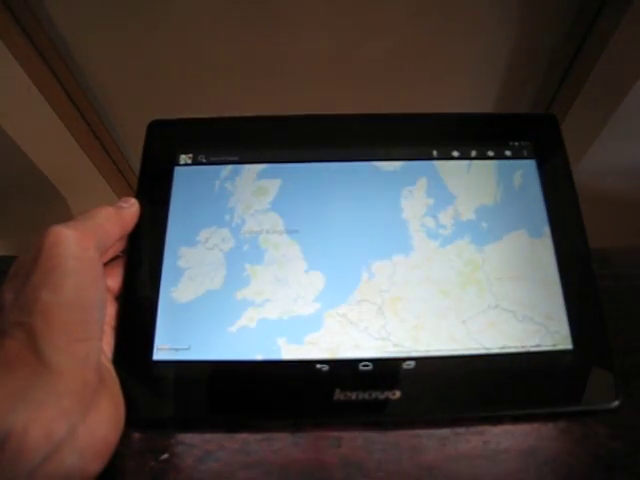
{"action": "scroll", "coordinate": [400, 240], "scroll_direction": "up", "scroll_amount": 2}
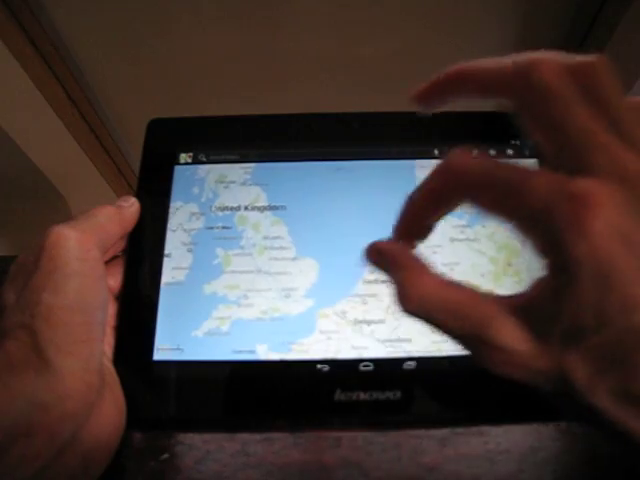
{"action": "scroll", "coordinate": [380, 250], "scroll_direction": "up", "scroll_amount": 2}
{"action": "scroll", "coordinate": [380, 250], "scroll_direction": "up", "scroll_amount": 2}
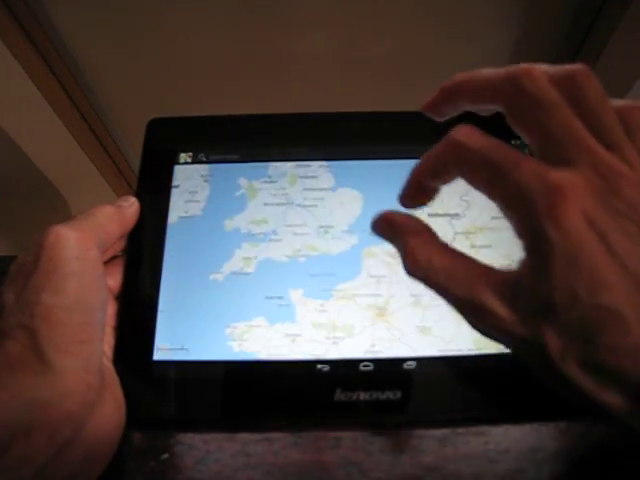
{"action": "scroll", "coordinate": [380, 250], "scroll_direction": "up", "scroll_amount": 1}
{"action": "scroll", "coordinate": [380, 250], "scroll_direction": "up", "scroll_amount": 2}
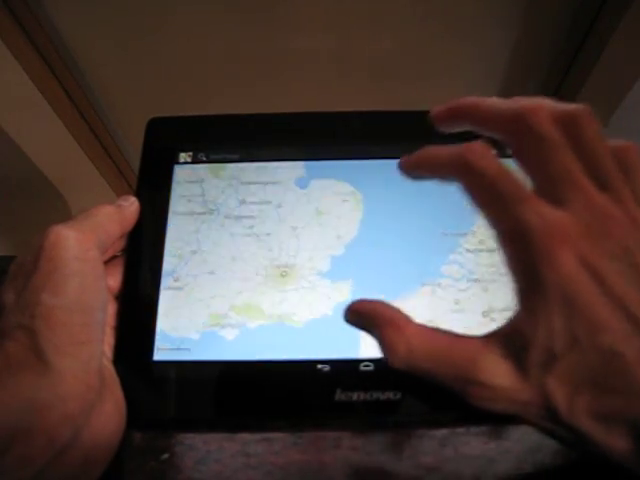
{"action": "scroll", "coordinate": [380, 250], "scroll_direction": "up", "scroll_amount": 2}
{"action": "scroll", "coordinate": [380, 250], "scroll_direction": "down", "scroll_amount": 2}
{"action": "scroll", "coordinate": [400, 270], "scroll_direction": "up", "scroll_amount": 2}
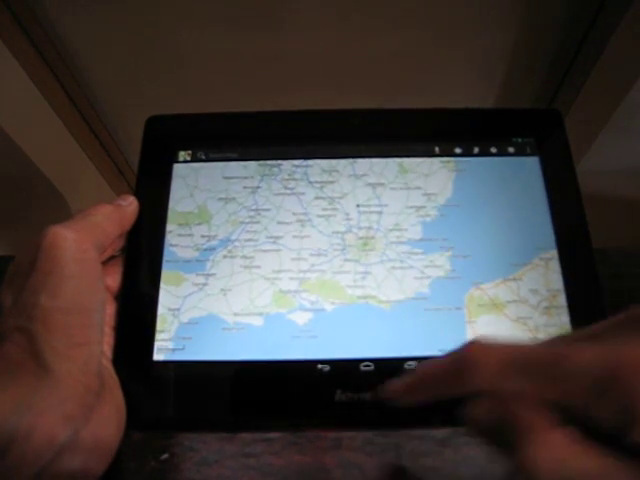
{"action": "left_click", "coordinate": [366, 366]}
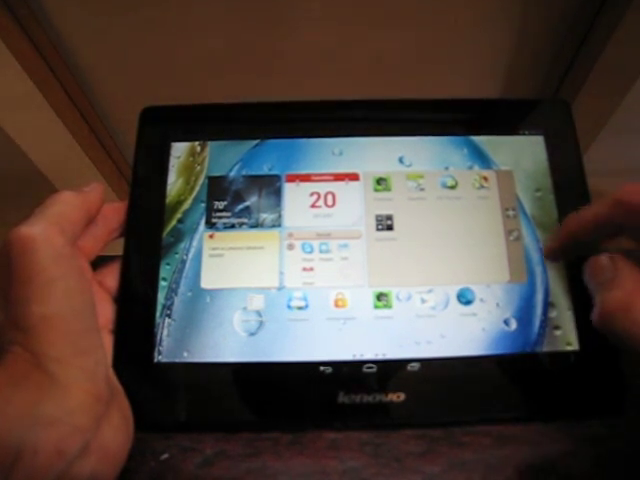
Collapse the enlarged app panel back into the four small widgets.
{"action": "left_click", "coordinate": [510, 235]}
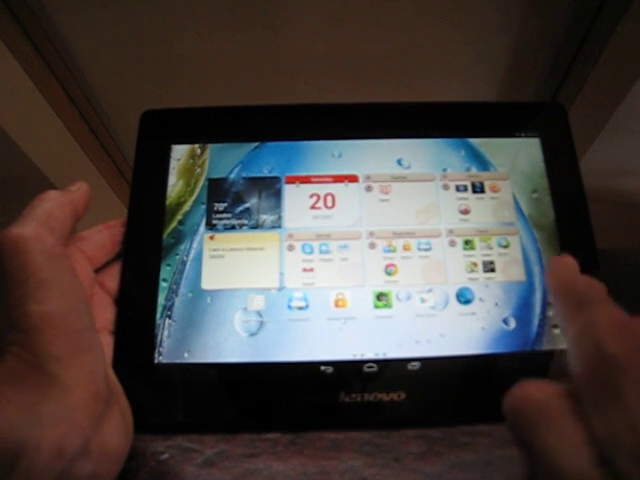
Swipe from the empty home page back to the widget page and pull down the notifications.
{"action": "left_click_drag", "start_coordinate": [560, 300], "coordinate": [420, 325]}
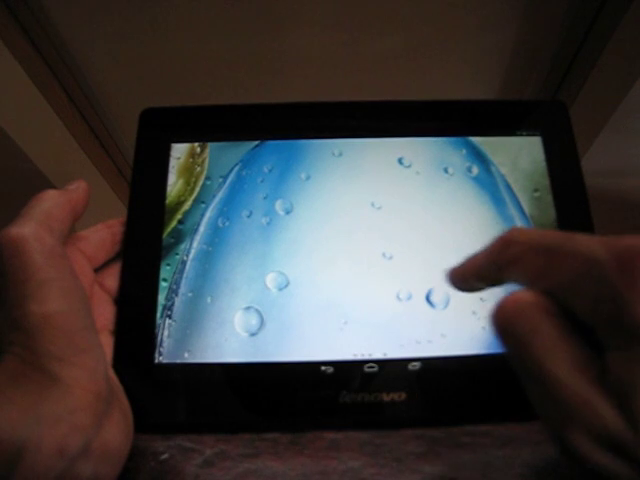
{"action": "left_click_drag", "start_coordinate": [454, 271], "coordinate": [557, 264]}
{"action": "left_click_drag", "start_coordinate": [420, 300], "coordinate": [330, 305]}
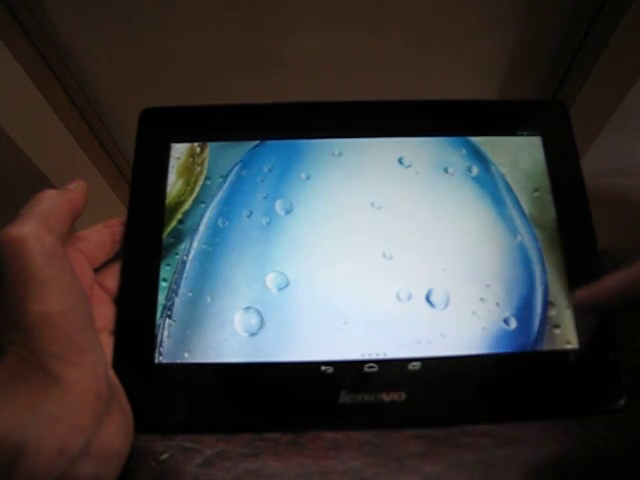
{"action": "left_click_drag", "start_coordinate": [457, 232], "coordinate": [540, 225]}
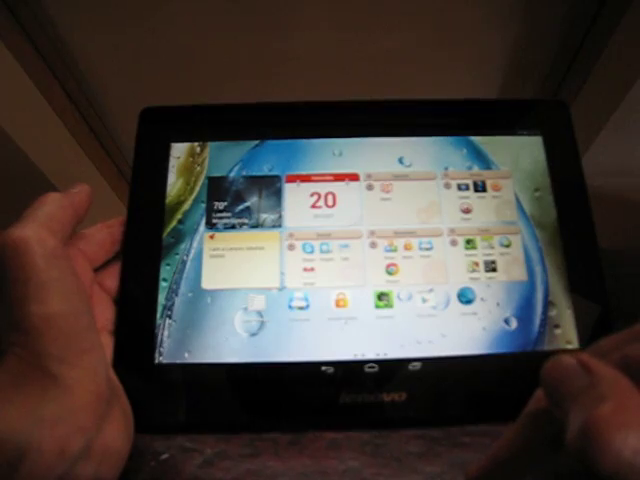
{"action": "left_click_drag", "start_coordinate": [230, 135], "coordinate": [265, 250]}
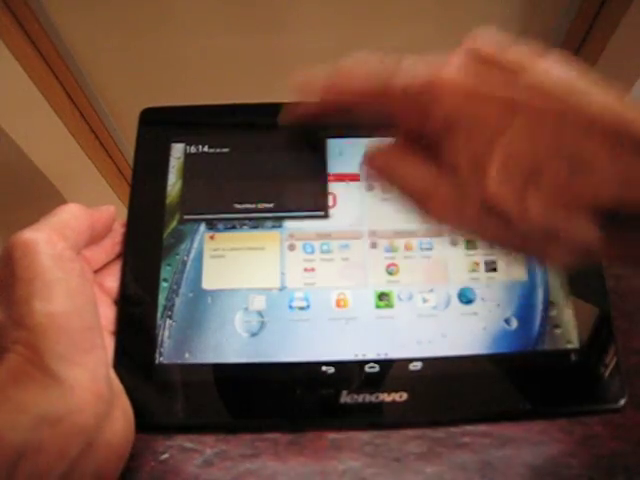
Dismiss notifications, open and close quick settings, then reveal the launcher's home-screen options bar.
{"action": "left_click", "coordinate": [400, 190]}
{"action": "left_click_drag", "start_coordinate": [480, 145], "coordinate": [480, 285]}
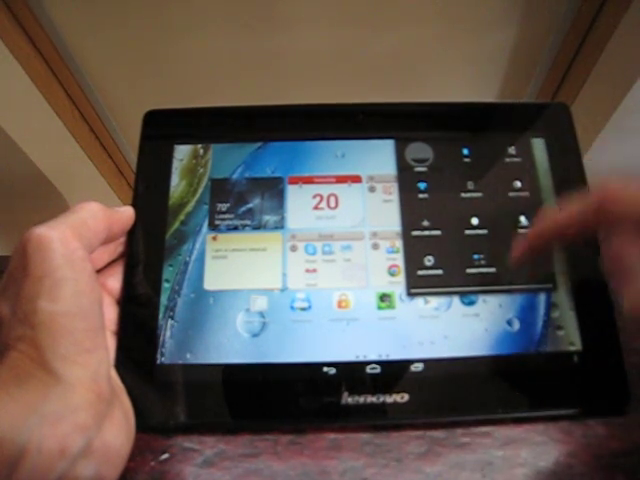
{"action": "left_click_drag", "start_coordinate": [486, 279], "coordinate": [520, 140]}
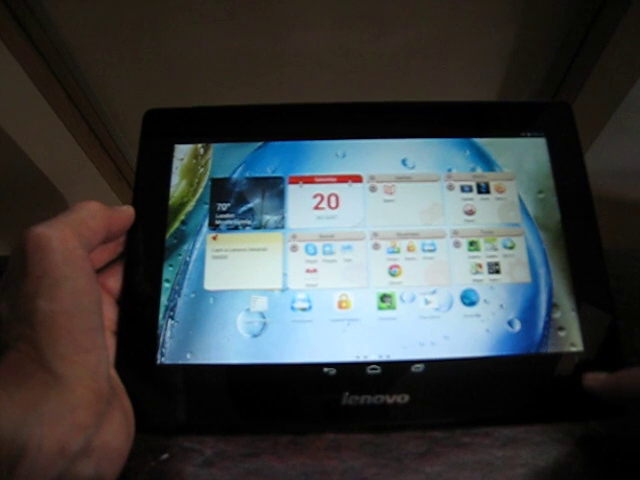
{"action": "left_click_drag", "start_coordinate": [560, 370], "coordinate": [560, 320]}
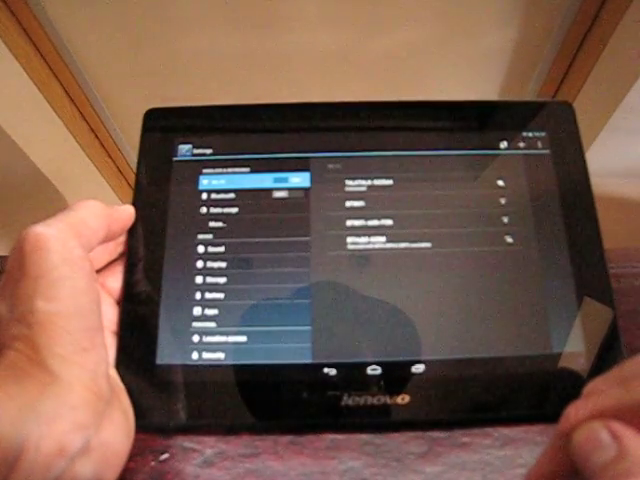
{"action": "scroll", "coordinate": [235, 270], "scroll_direction": "down", "scroll_amount": 5}
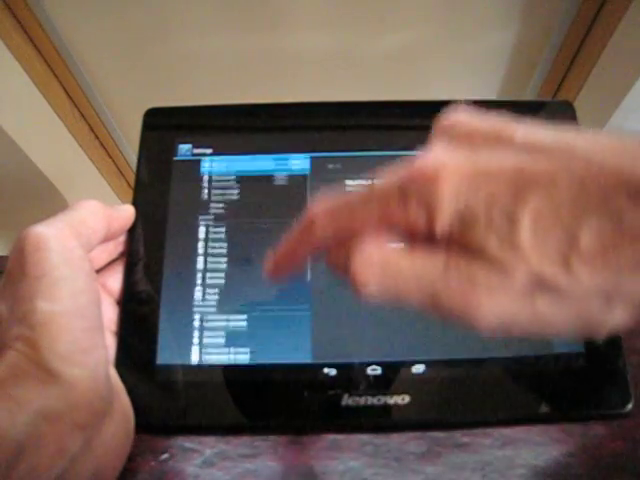
Browse About tablet, Storage and Sound settings, ending on the Language & input page.
{"action": "left_click", "coordinate": [255, 344]}
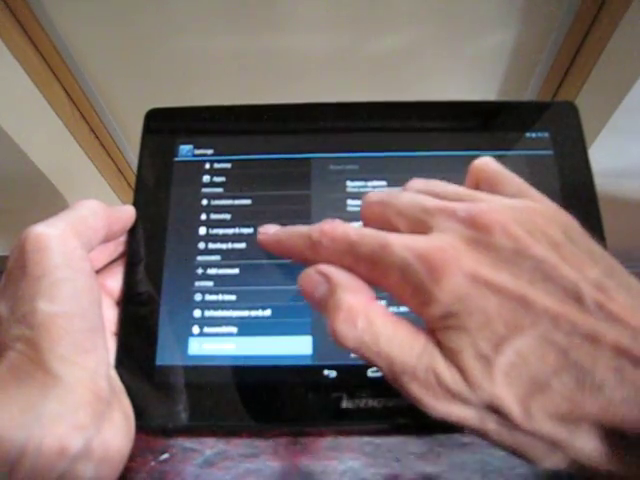
{"action": "left_click_drag", "start_coordinate": [264, 229], "coordinate": [264, 310]}
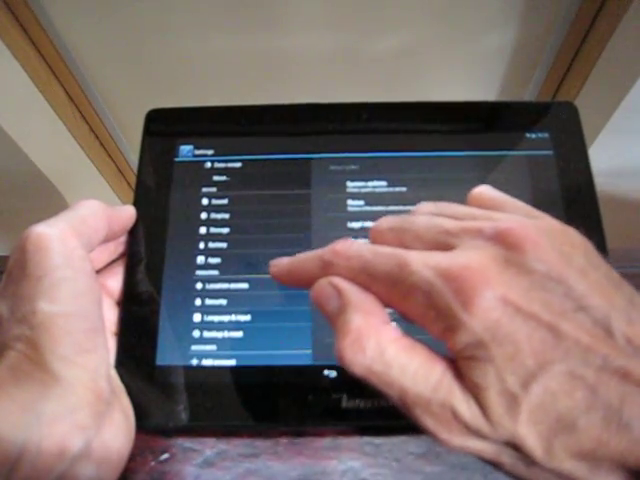
{"action": "left_click", "coordinate": [245, 229]}
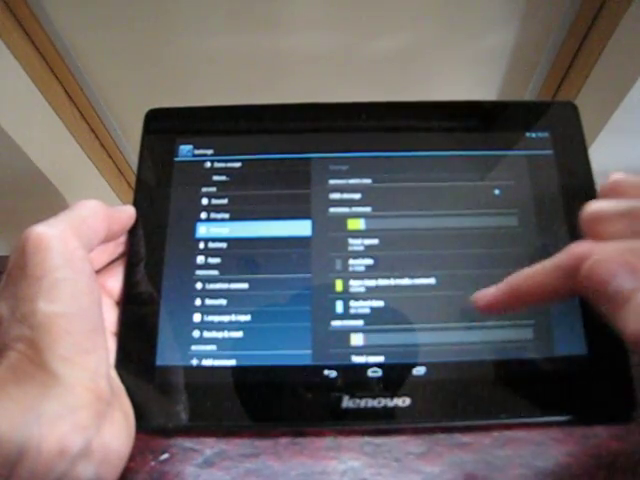
{"action": "left_click_drag", "start_coordinate": [462, 280], "coordinate": [492, 248]}
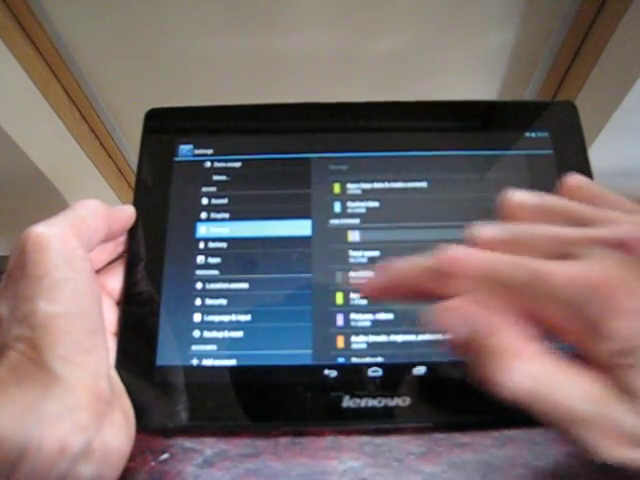
{"action": "left_click_drag", "start_coordinate": [252, 262], "coordinate": [272, 330]}
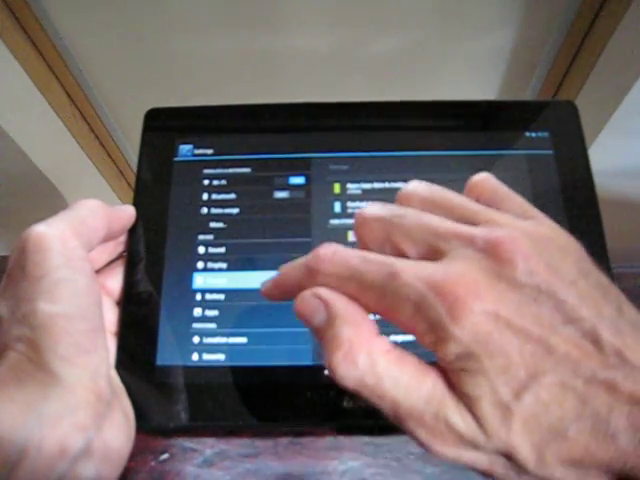
{"action": "left_click", "coordinate": [240, 248]}
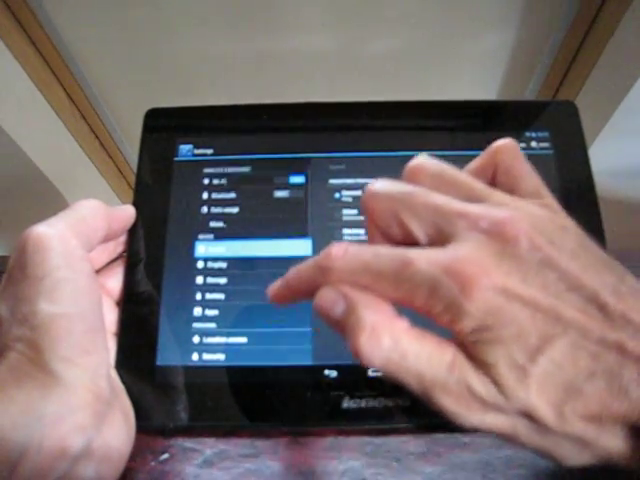
{"action": "left_click_drag", "start_coordinate": [270, 300], "coordinate": [270, 253]}
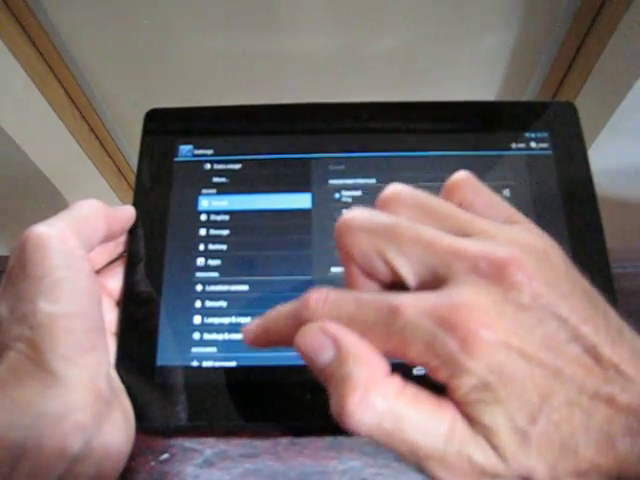
{"action": "left_click_drag", "start_coordinate": [260, 320], "coordinate": [260, 270]}
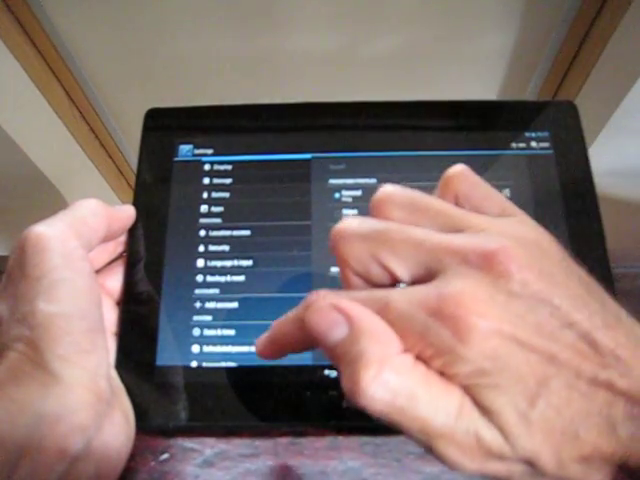
{"action": "left_click_drag", "start_coordinate": [280, 340], "coordinate": [280, 310]}
{"action": "mouse_move", "coordinate": [270, 240]}
{"action": "left_mouse_down"}
{"action": "mouse_move", "coordinate": [260, 285]}
{"action": "mouse_move", "coordinate": [280, 315]}
{"action": "left_mouse_up"}
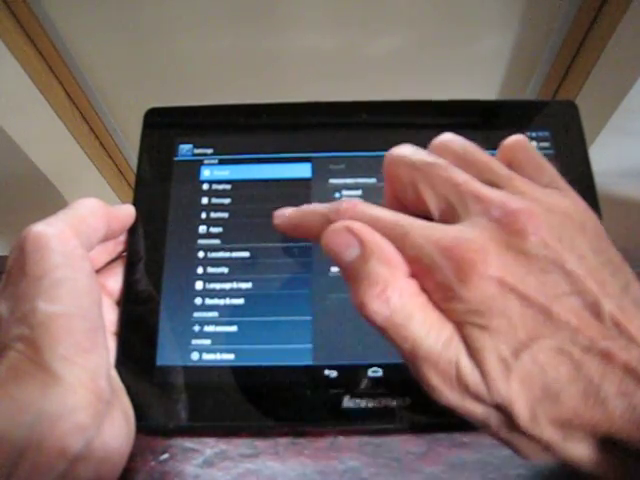
{"action": "left_click", "coordinate": [255, 284]}
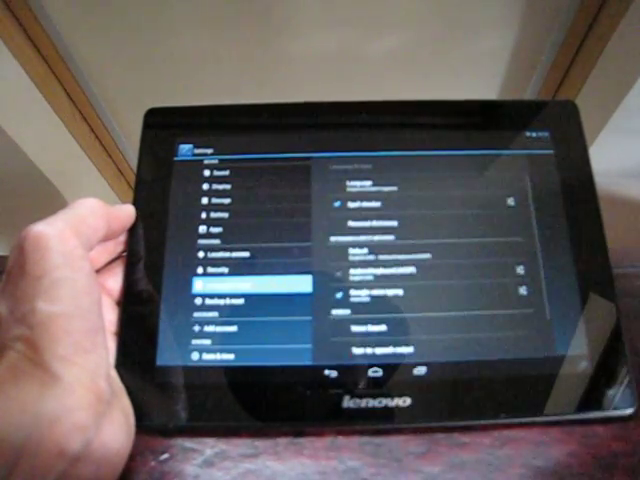
{"action": "left_click_drag", "start_coordinate": [295, 275], "coordinate": [295, 225]}
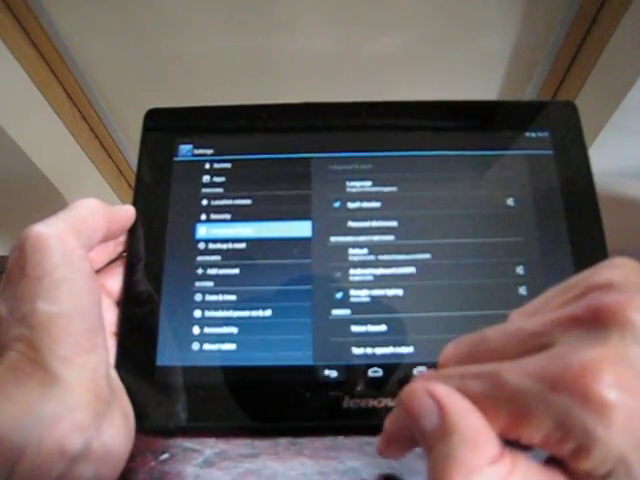
Leave Settings via Recent apps and return to the widget home page.
{"action": "left_click", "coordinate": [420, 372]}
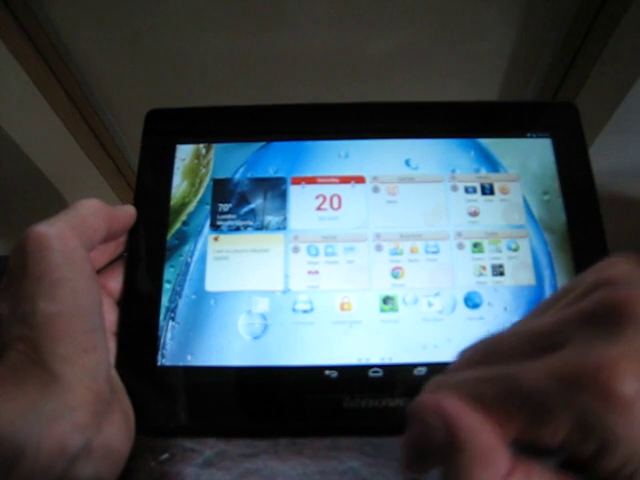